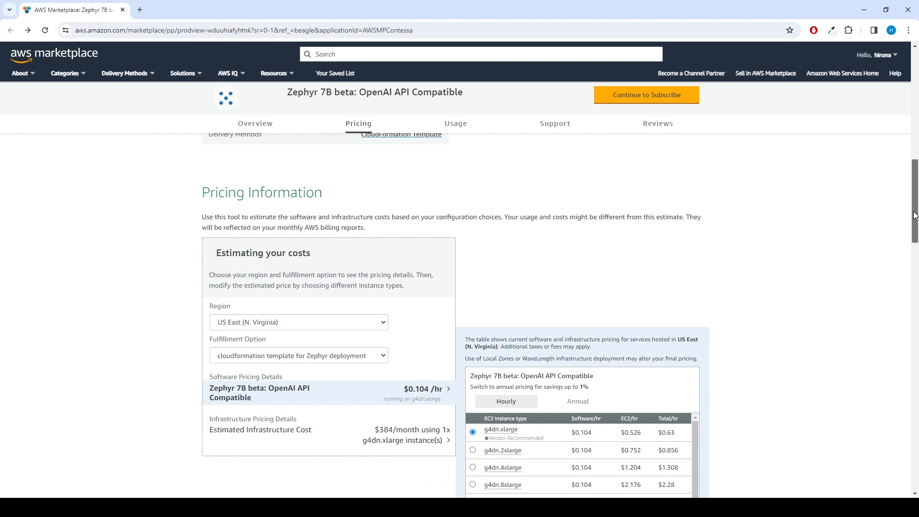
Subscribe to Zephyr 7B beta, accept its terms, and continue to the configuration page
drag(914, 216, 913, 98)
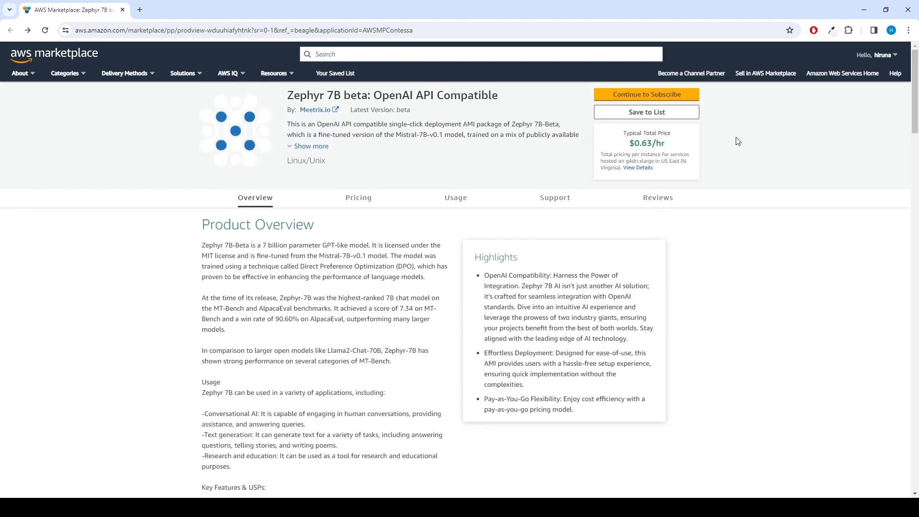
click(654, 96)
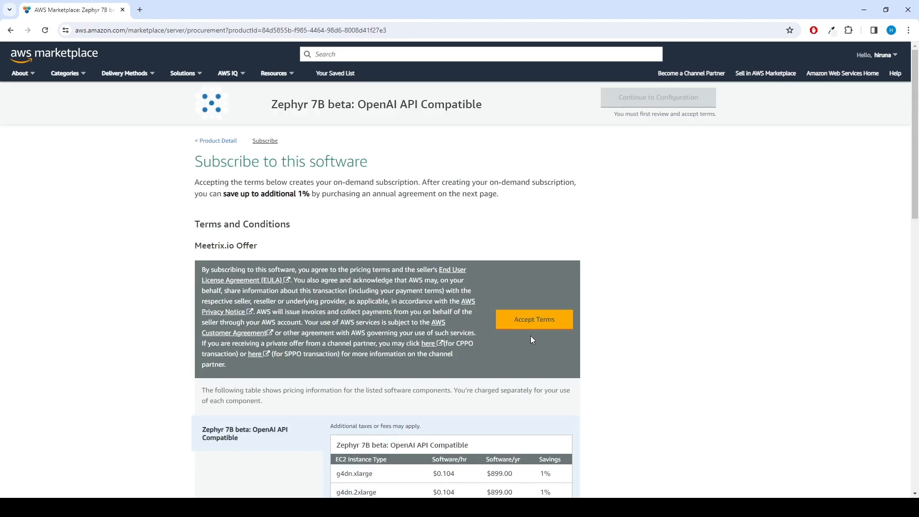
click(536, 323)
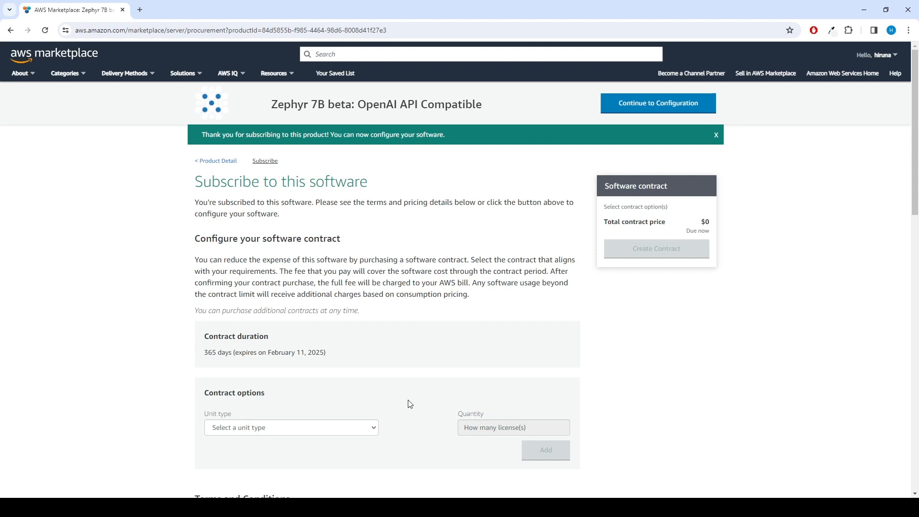
scroll(410, 403, down, 1)
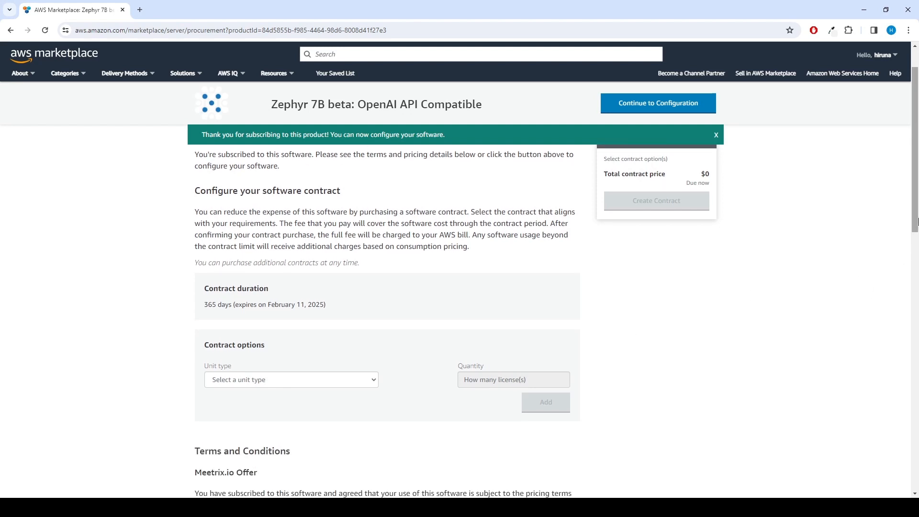
drag(915, 225, 916, 308)
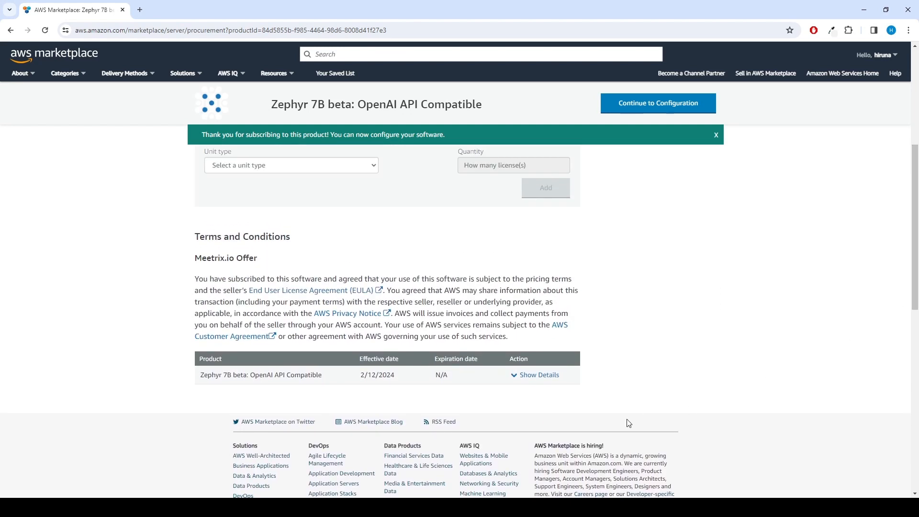
scroll(747, 335, up, 5)
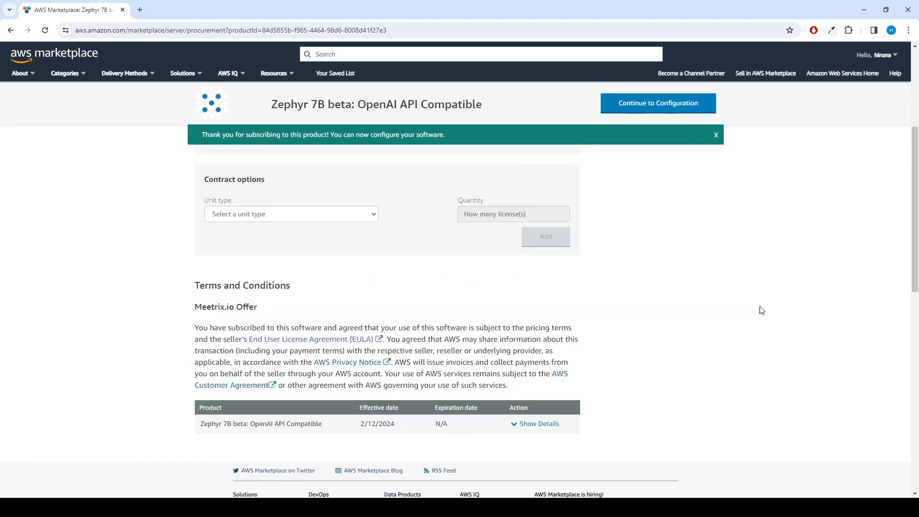
click(702, 102)
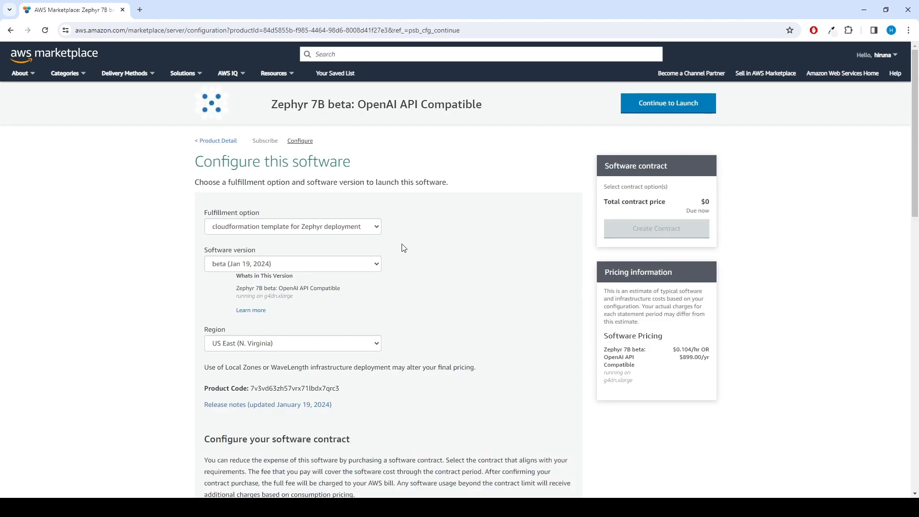
Keep the CloudFormation template fulfillment, beta version and US East (N. Virginia) region
click(369, 228)
click(370, 229)
click(367, 261)
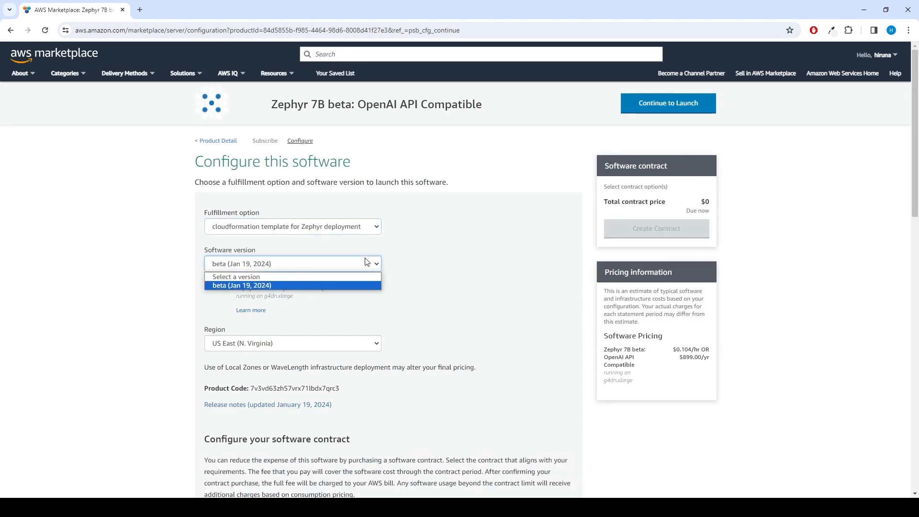
click(366, 261)
click(363, 350)
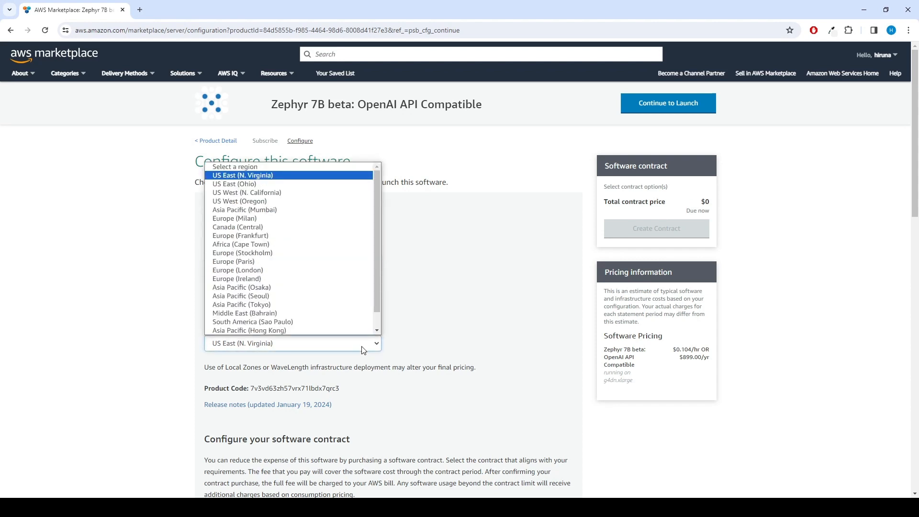
click(363, 350)
scroll(503, 345, down, 5)
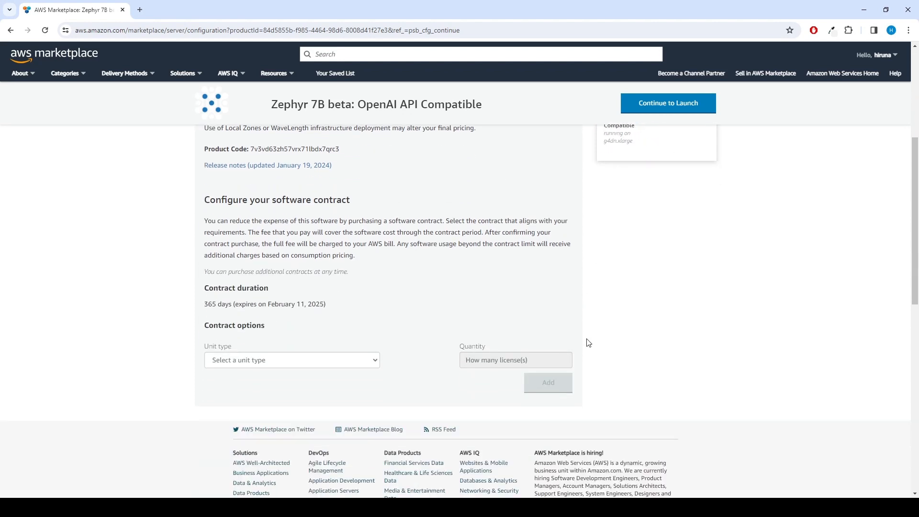
scroll(648, 345, up, 5)
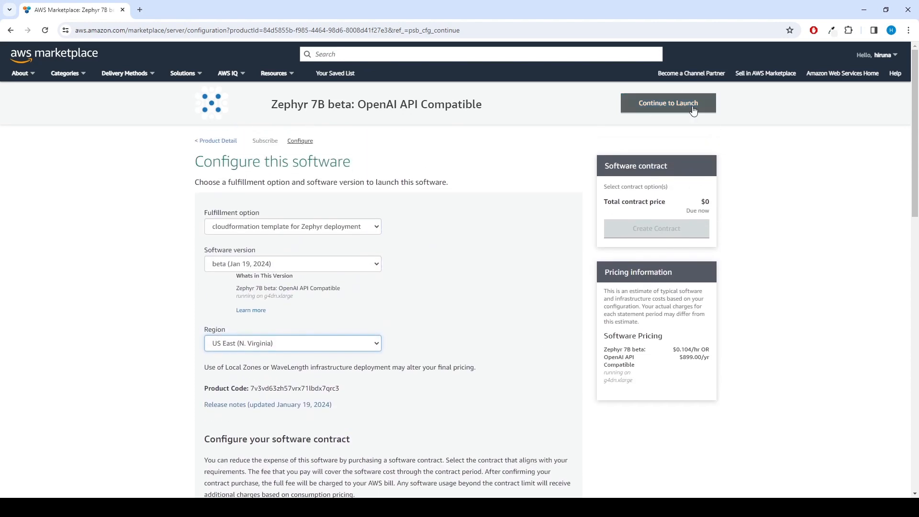
Continue to the launch page and choose Launch CloudFormation as the action
click(694, 110)
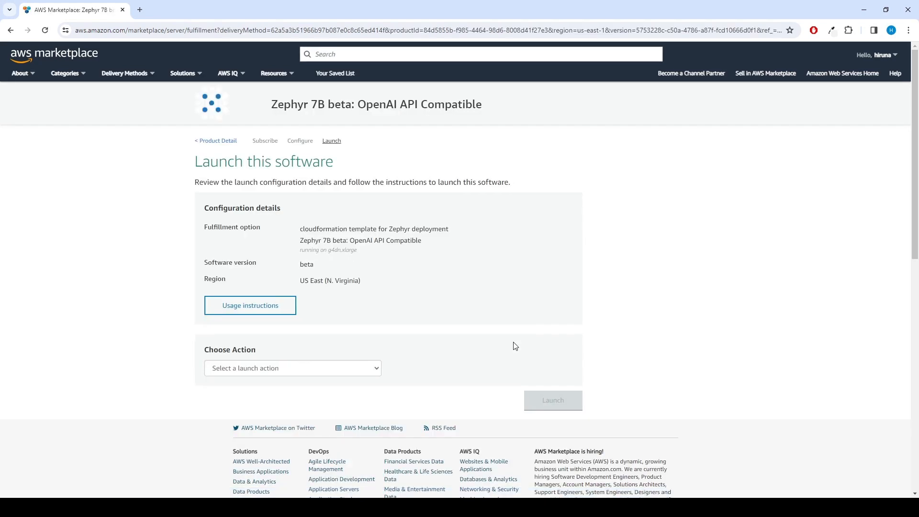
click(347, 370)
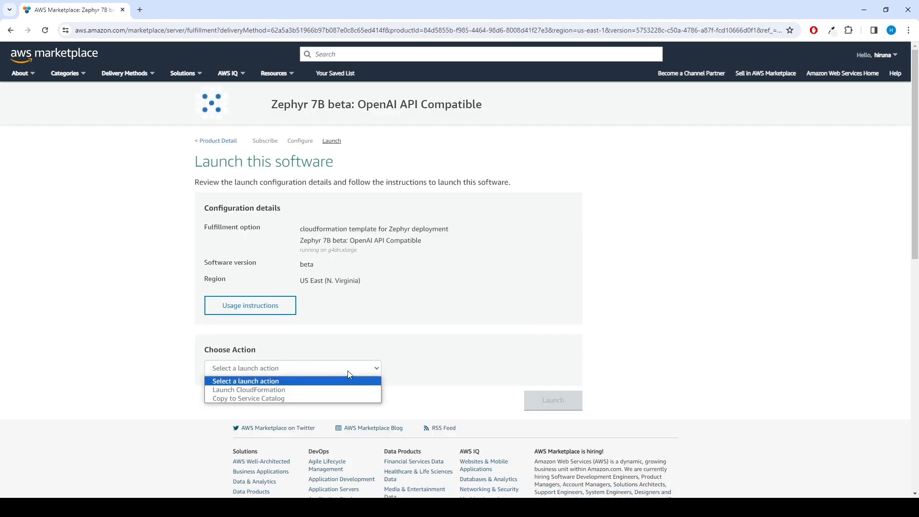
click(303, 393)
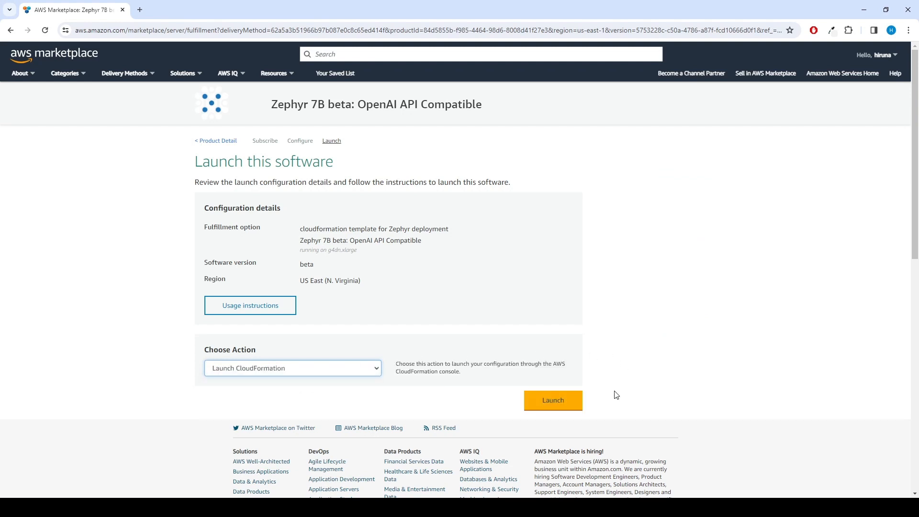
Launch the template in CloudFormation and name the stack zephyr-test
click(575, 407)
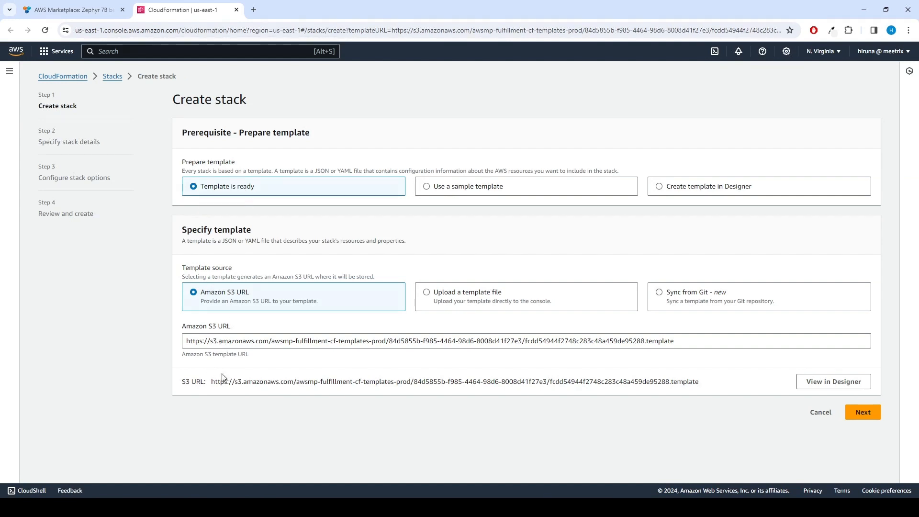
click(862, 412)
click(242, 178)
text(zephyr-test)
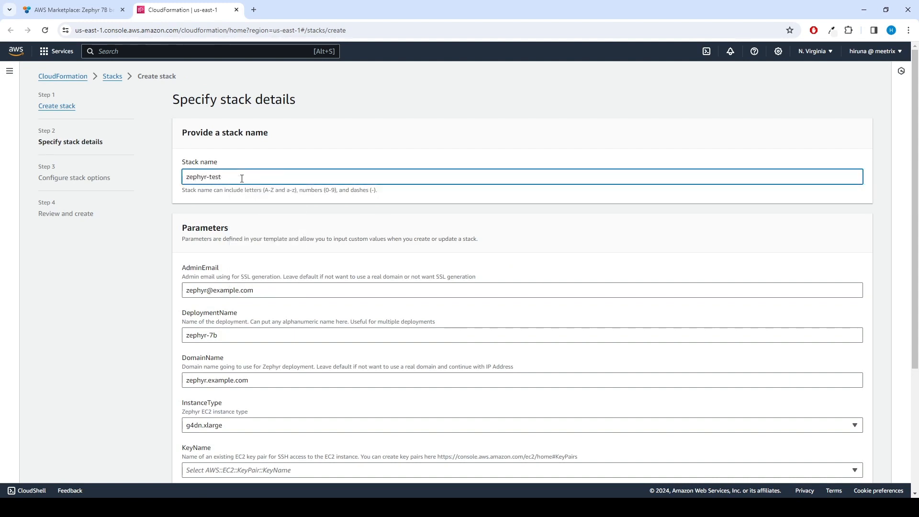
drag(242, 179, 183, 179)
Enter the admin e-mail, DeploymentName zephyr-7b-test and DomainName zephyr-test.meetrix.io
drag(267, 292, 2, 313)
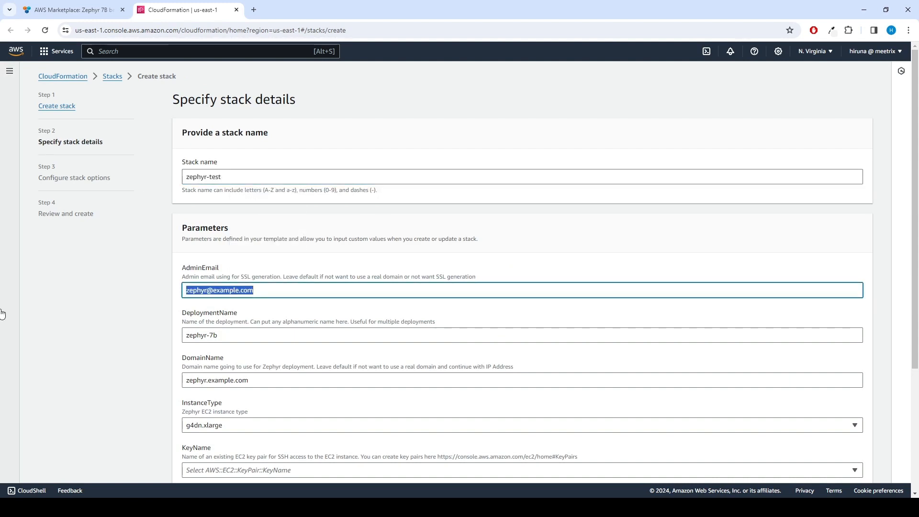
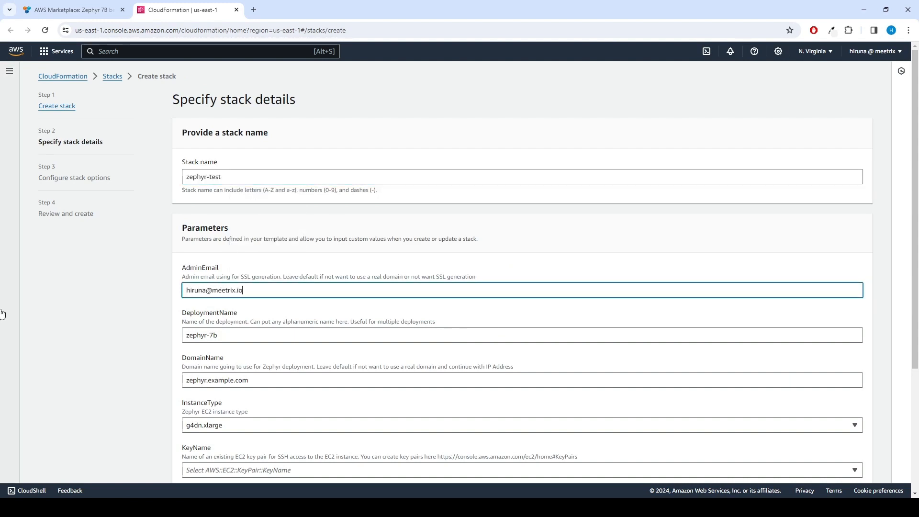
click(263, 337)
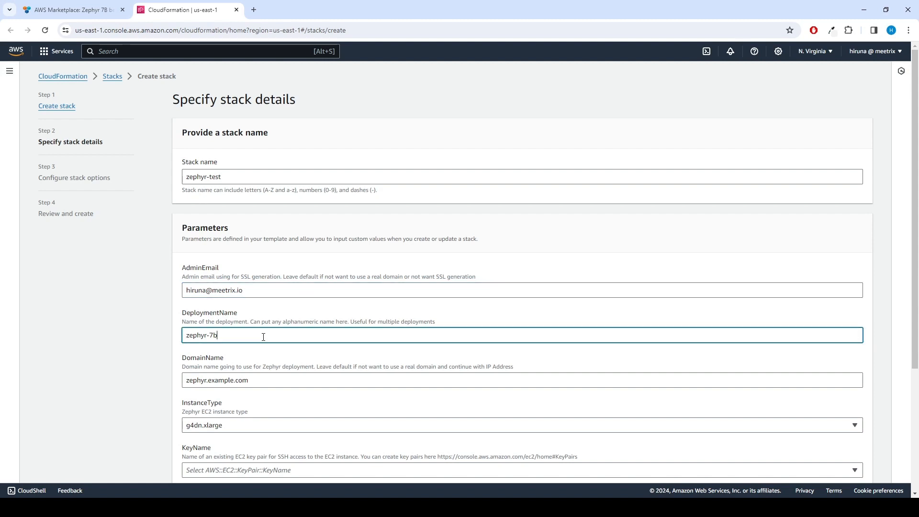
text(-test)
drag(277, 382, 206, 382)
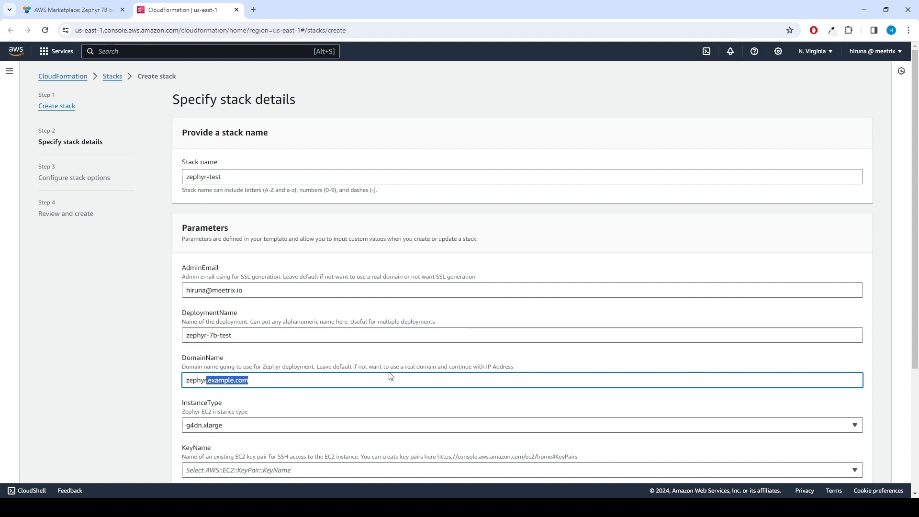
text(-test.meetrix.io)
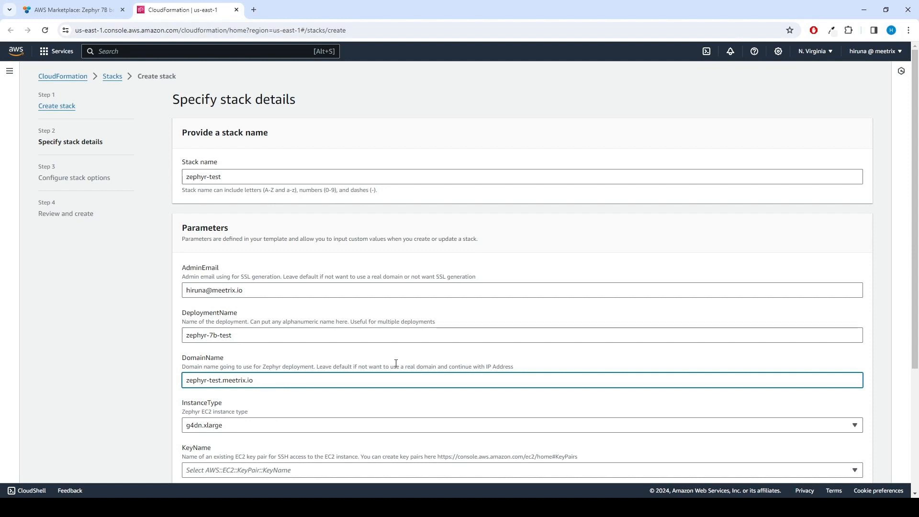
scroll(396, 364, down, 2)
Keep instance type g4dn.xlarge, pick your EC2 key pair, and set SSHLocation to 0.0.0.0/0
click(234, 329)
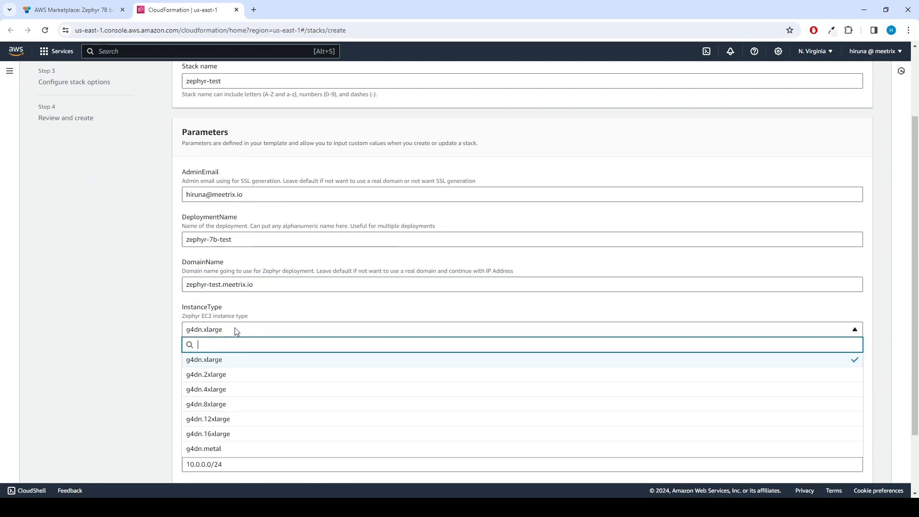
click(236, 362)
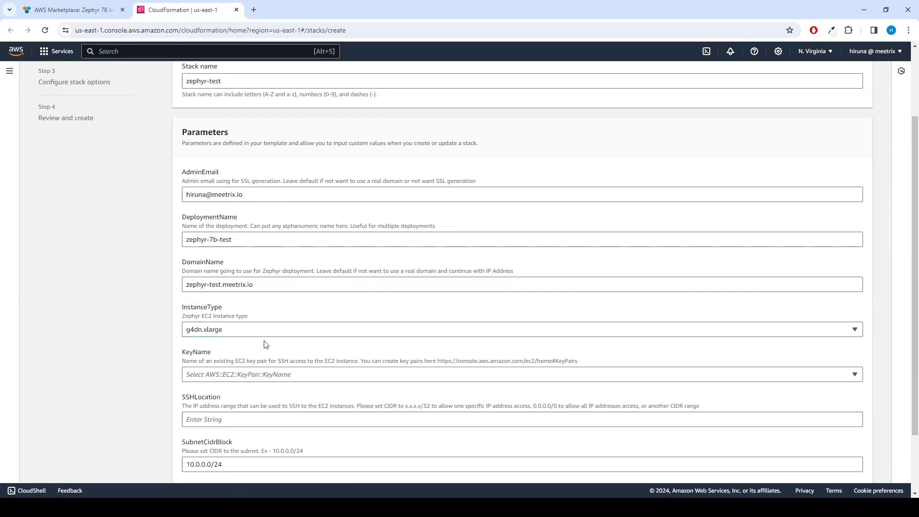
scroll(289, 321, down, 1)
click(289, 323)
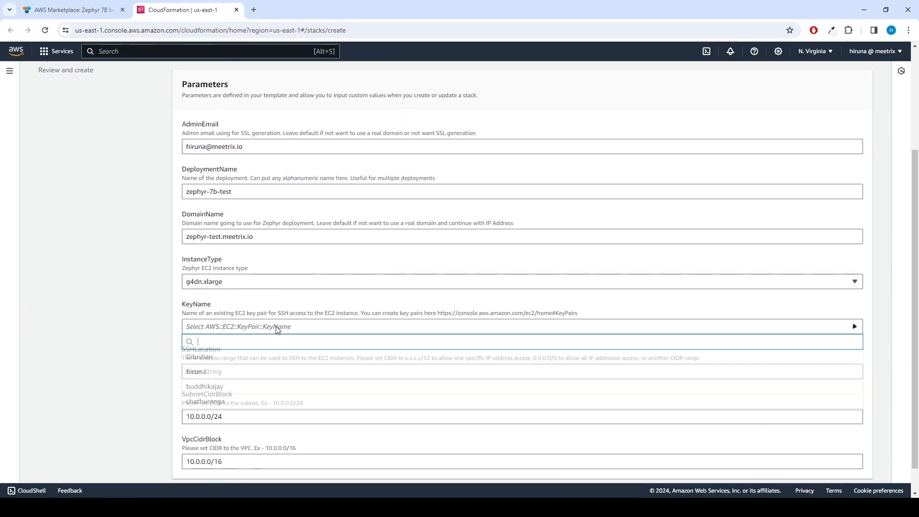
click(223, 371)
scroll(223, 371, down, 1)
click(228, 343)
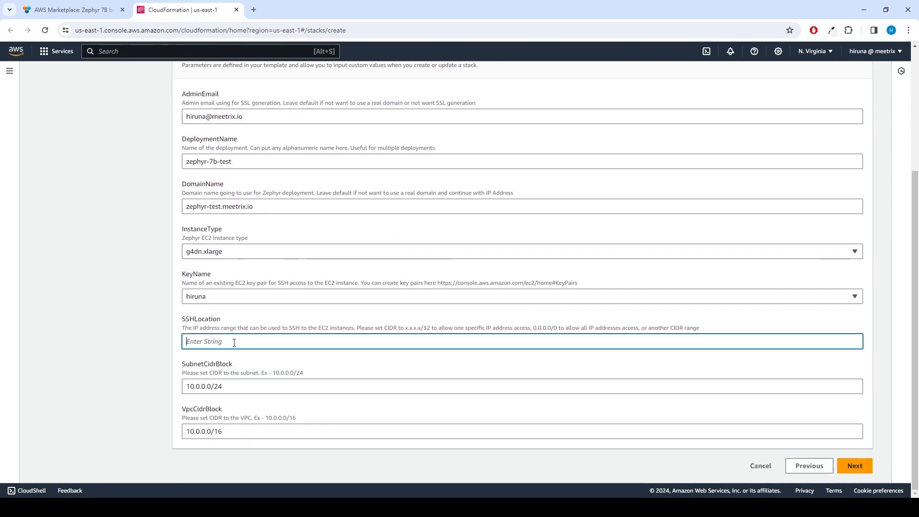
text(0.0.0.0/0)
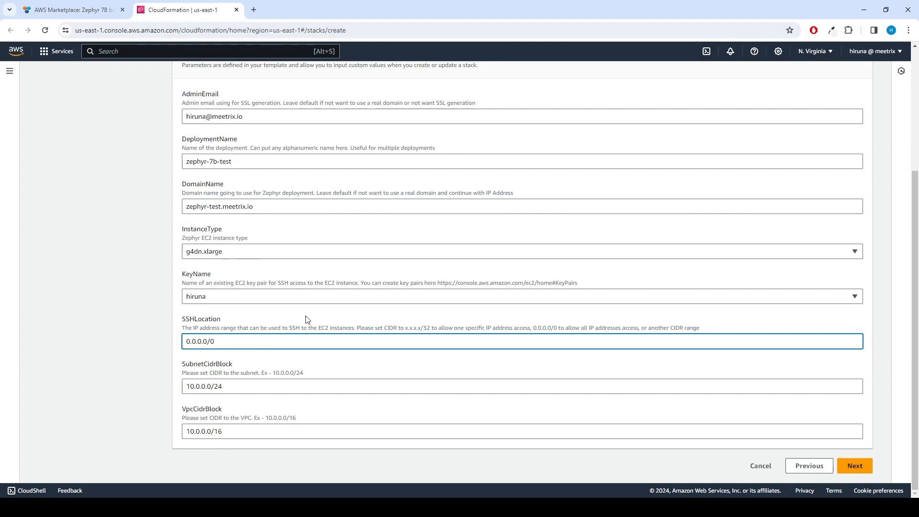
scroll(361, 297, up, 4)
scroll(361, 298, down, 4)
Leave all stack options at their defaults and advance to the review page
click(847, 466)
scroll(441, 395, down, 1)
scroll(441, 396, down, 4)
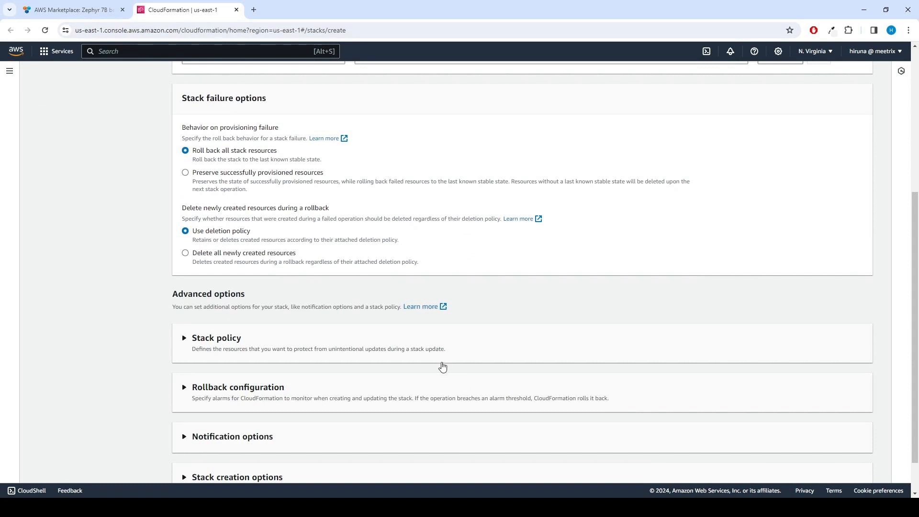
scroll(443, 366, down, 1)
click(835, 466)
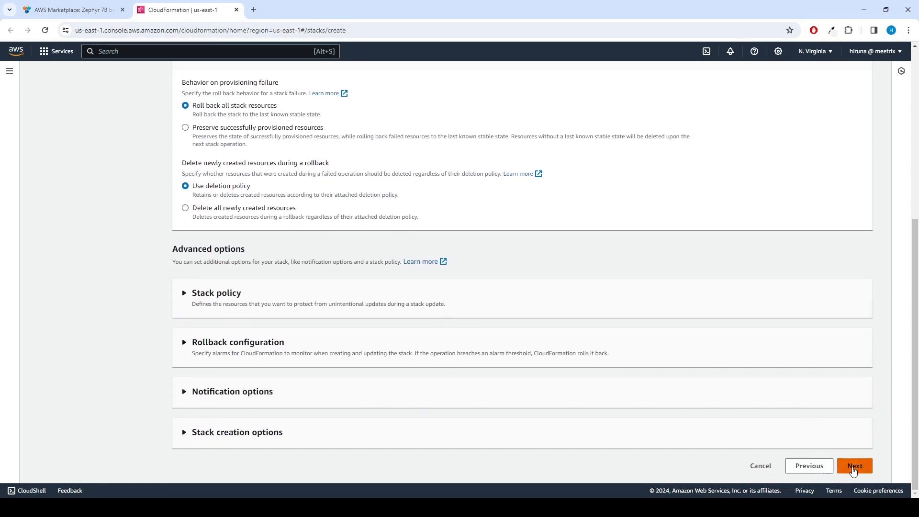
scroll(543, 354, down, 5)
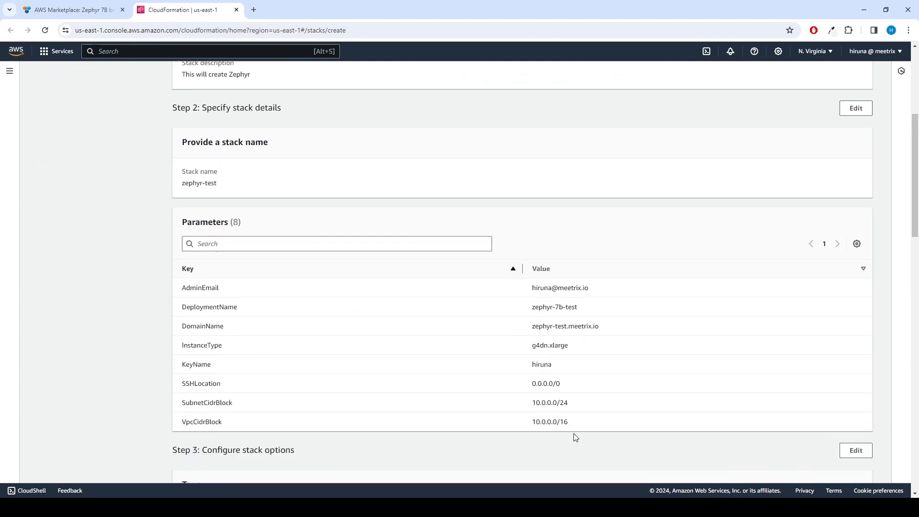
Acknowledge IAM resource creation and submit the zephyr-test stack
scroll(679, 402, down, 3)
scroll(622, 388, down, 12)
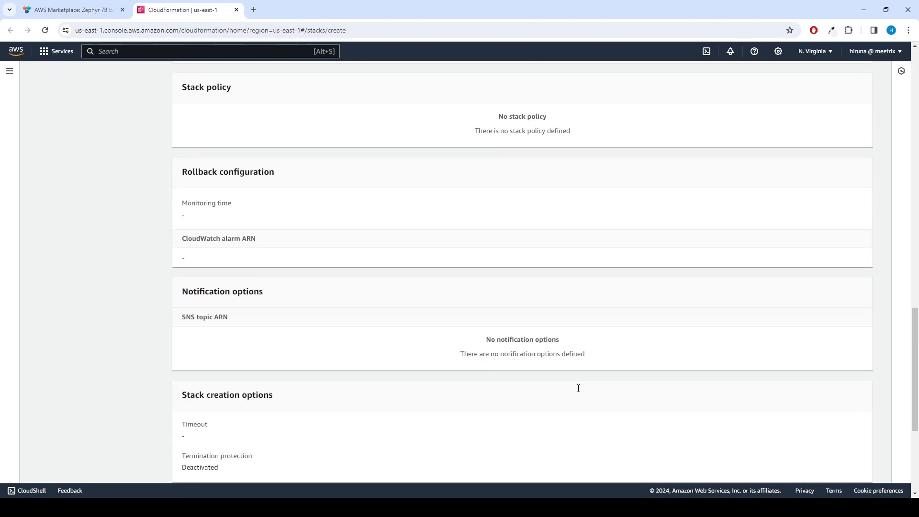
click(205, 387)
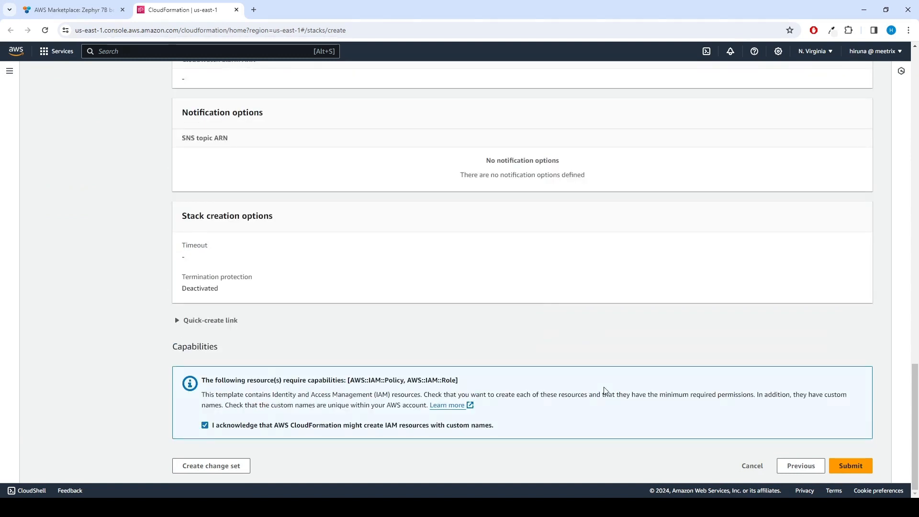
click(854, 465)
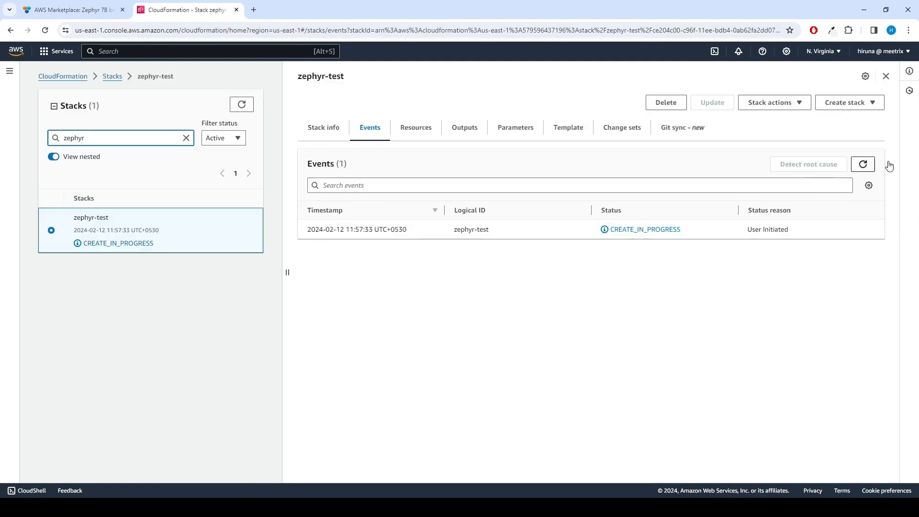
Refresh the stack events until zephyr-test reaches CREATE_COMPLETE
click(872, 168)
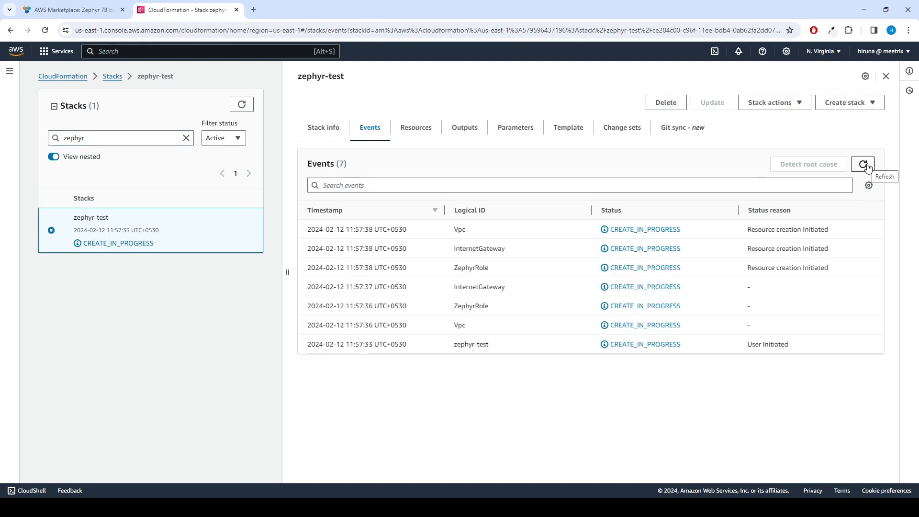
click(864, 165)
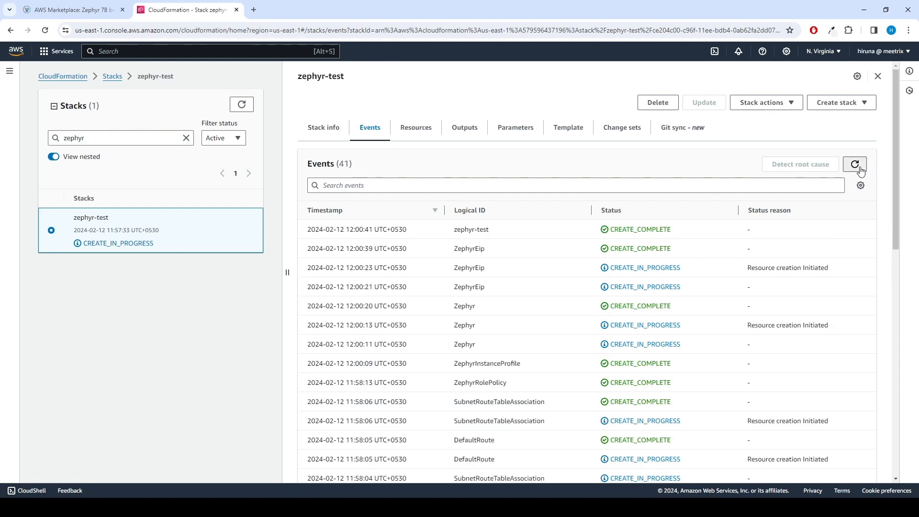
click(859, 169)
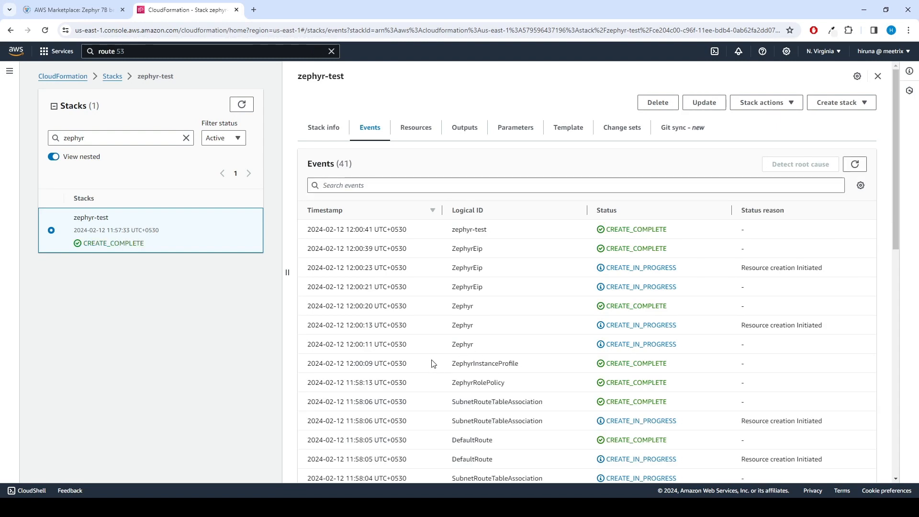
Copy the PublicIp output value 3.223.246.168
click(467, 128)
drag(510, 268, 451, 268)
right_click(460, 270)
click(486, 279)
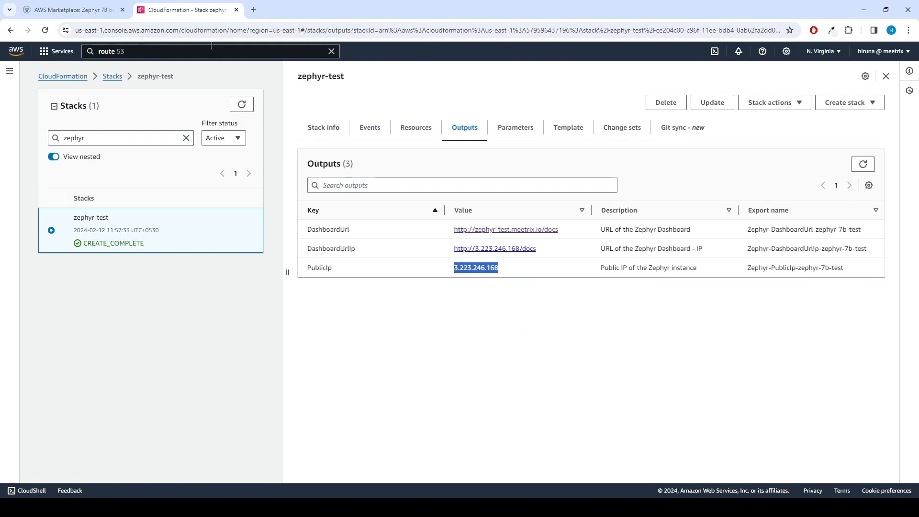
Open Route 53 in a new tab and show its hosted zones
click(175, 52)
double_click(103, 52)
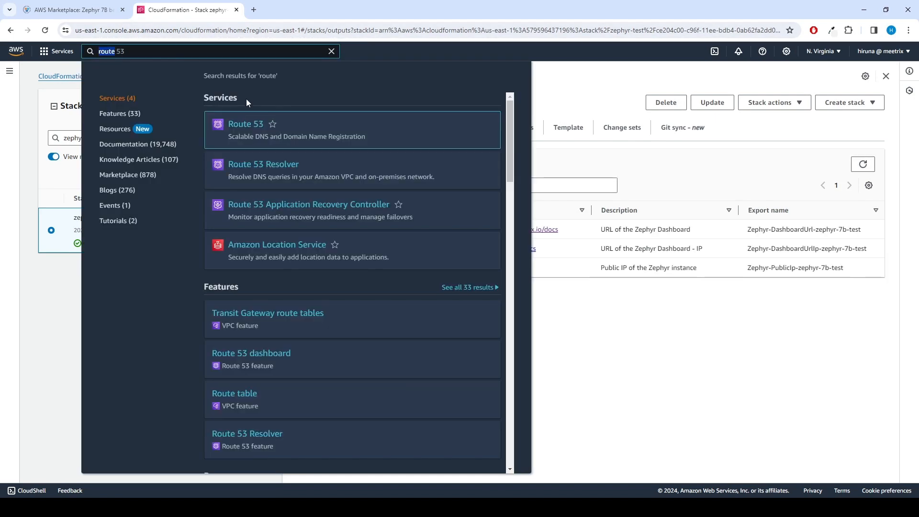
right_click(247, 126)
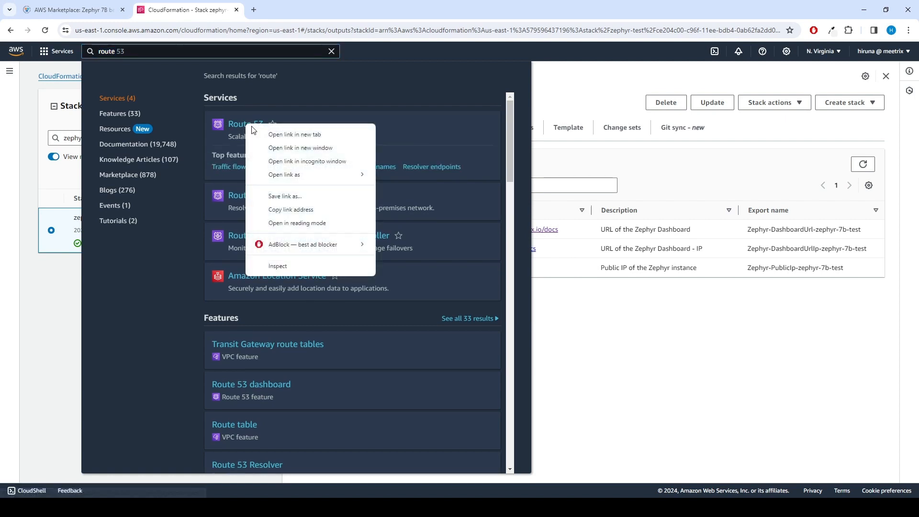
click(268, 132)
click(281, 5)
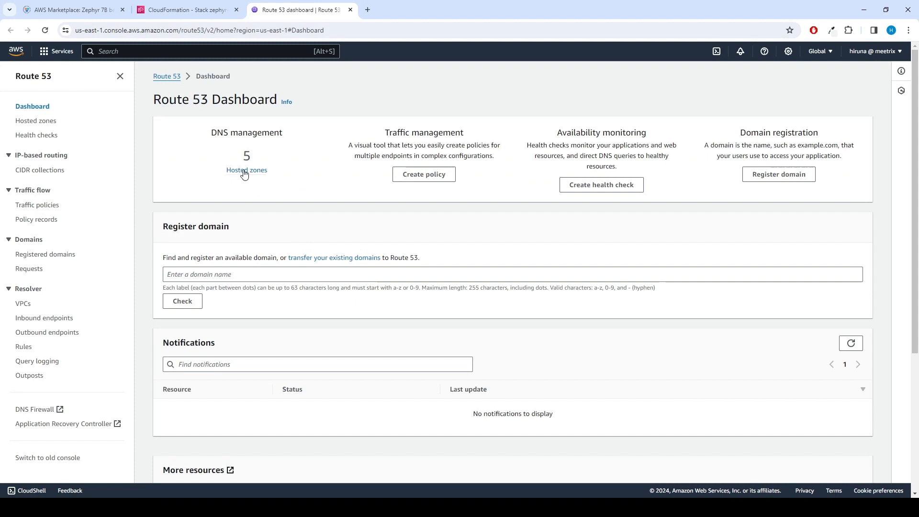
click(244, 170)
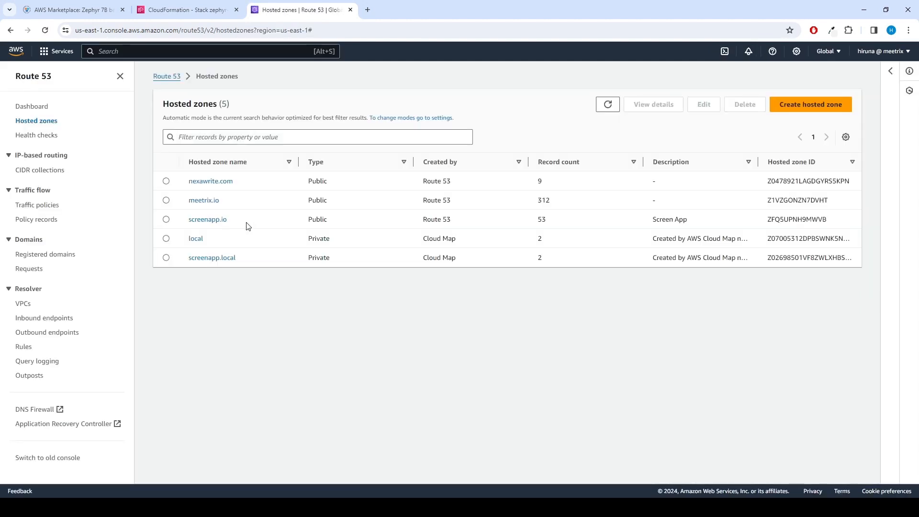
In meetrix.io, create A record zephyr-test with the pasted value 3.223.246.168
click(162, 199)
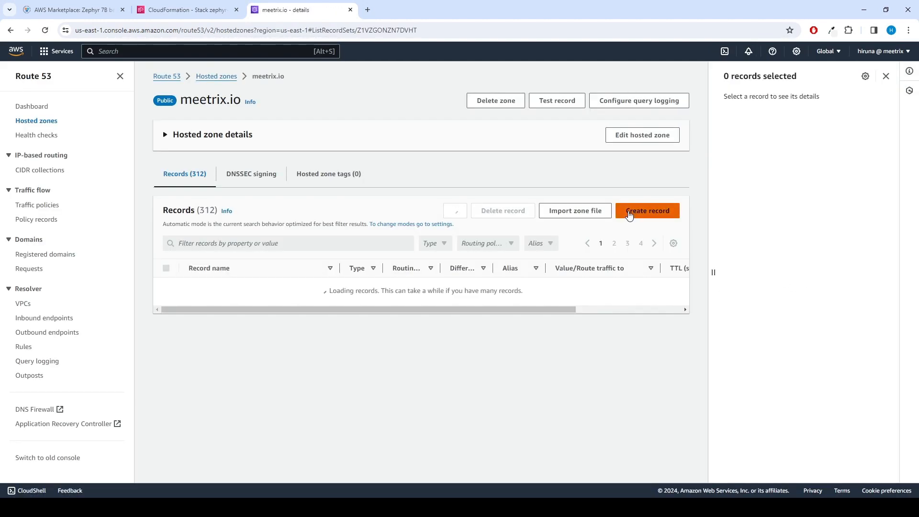
click(646, 213)
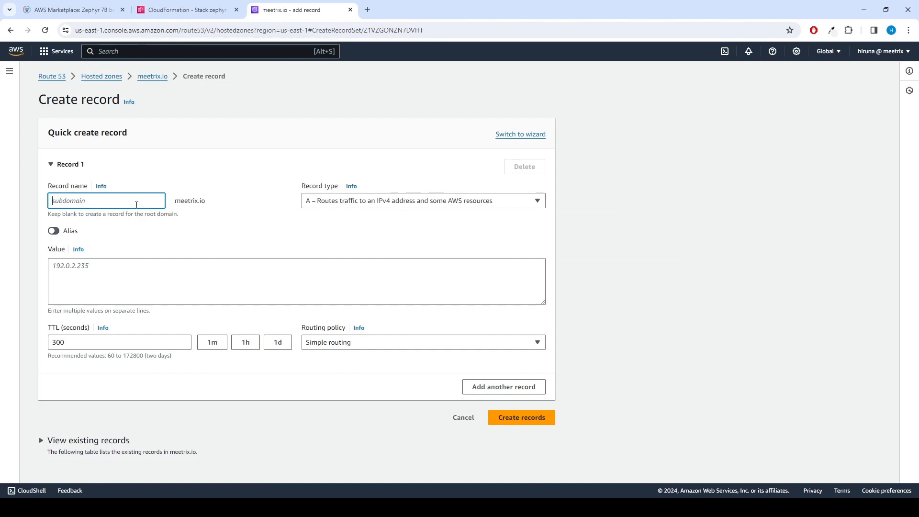
text(zephyr-test)
click(116, 268)
key(ctrl+v)
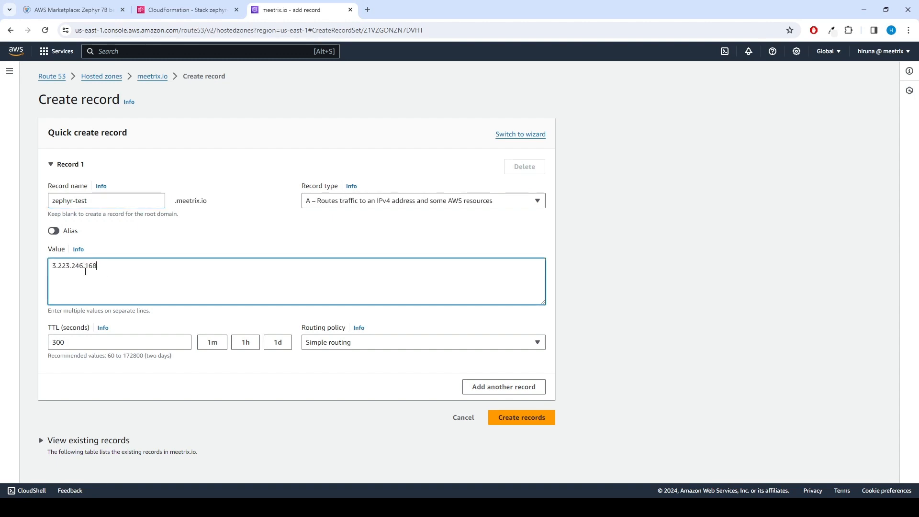
click(264, 242)
click(511, 421)
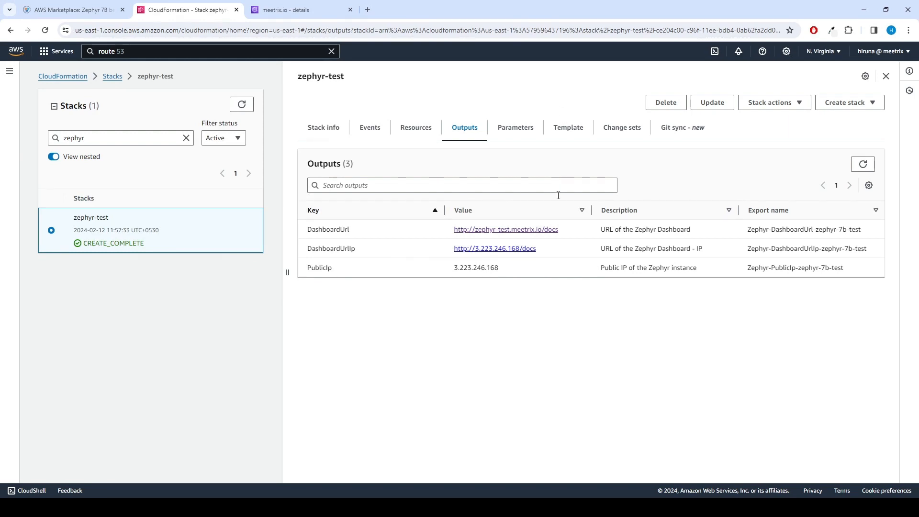
Select the PublicIp value again and bring the Ubuntu terminal window forward
drag(508, 268, 454, 273)
click(424, 358)
mouse_move(314, 508)
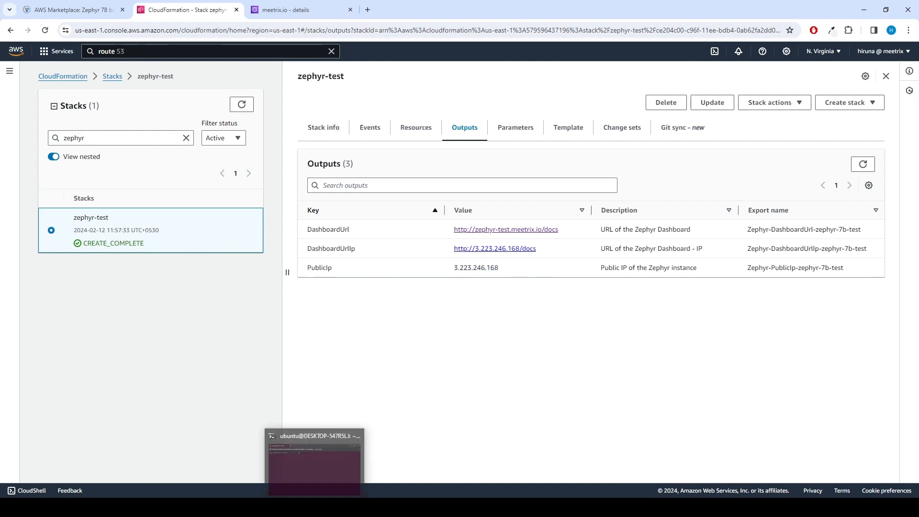
click(314, 461)
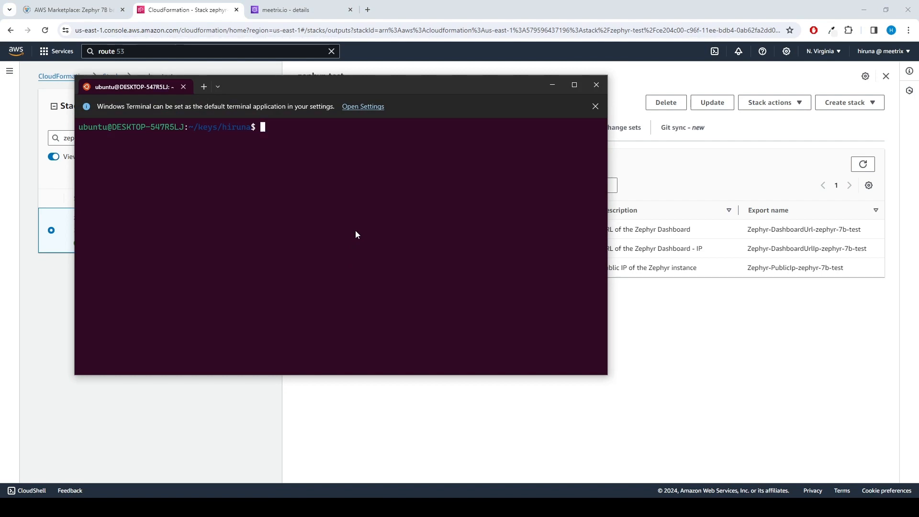
SSH as ubuntu to 3.223.246.168 with the .pem key file and accept the host key
text(ssh -i hiruna.p)
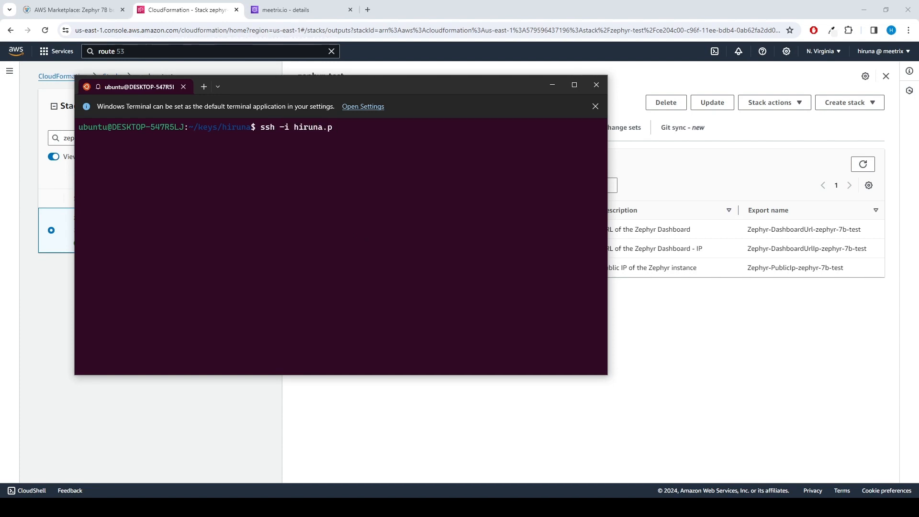
text(em ubuntu@)
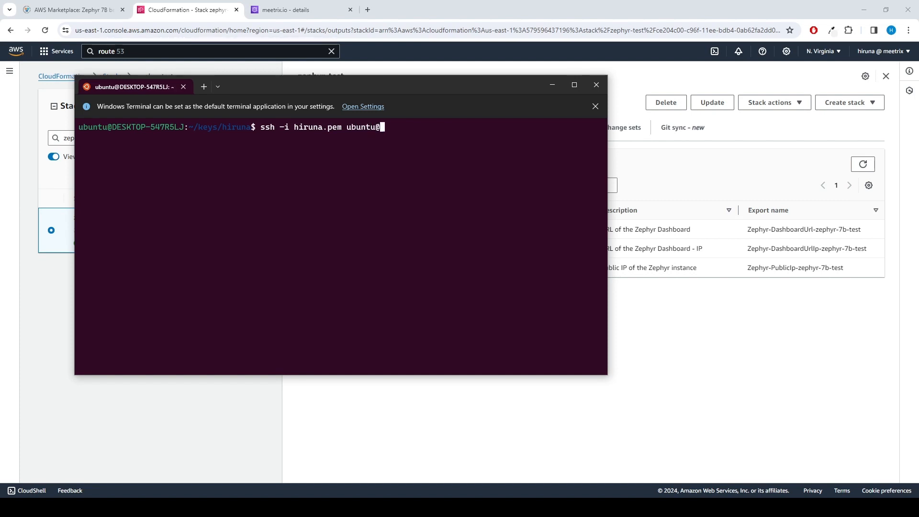
key(ctrl+v)
key(Return)
text(ye)
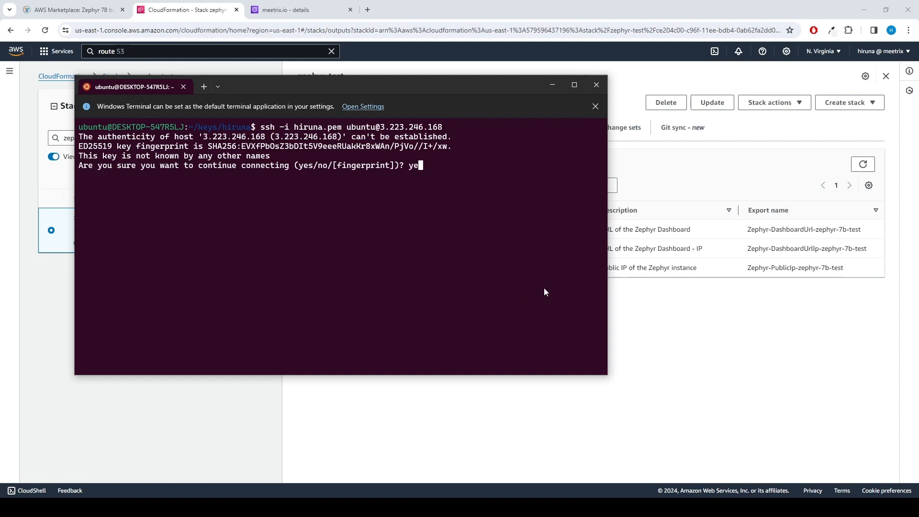
text(s)
key(Return)
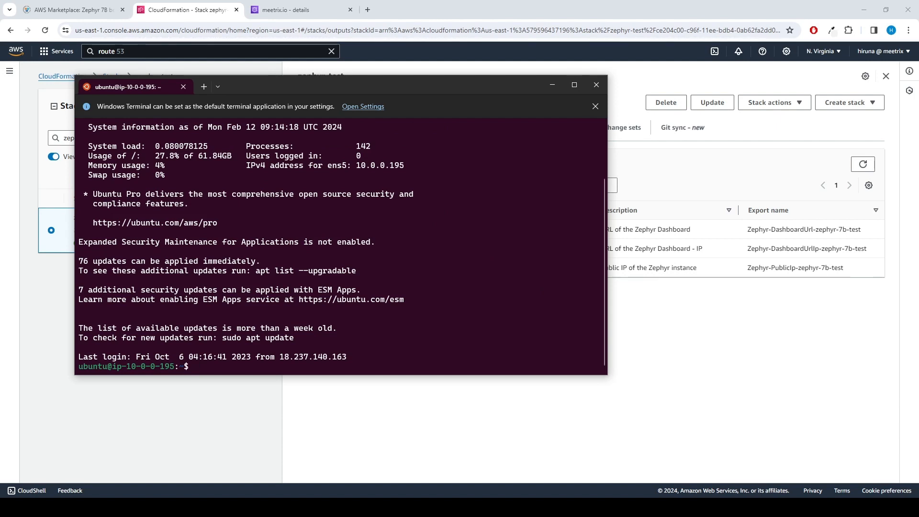
Run sudo /root/certificate_generate_standalone.sh and choose option 1 to reinstall the certificate for zephyr-test.meetrix.io
key(Return)
right_click(471, 251)
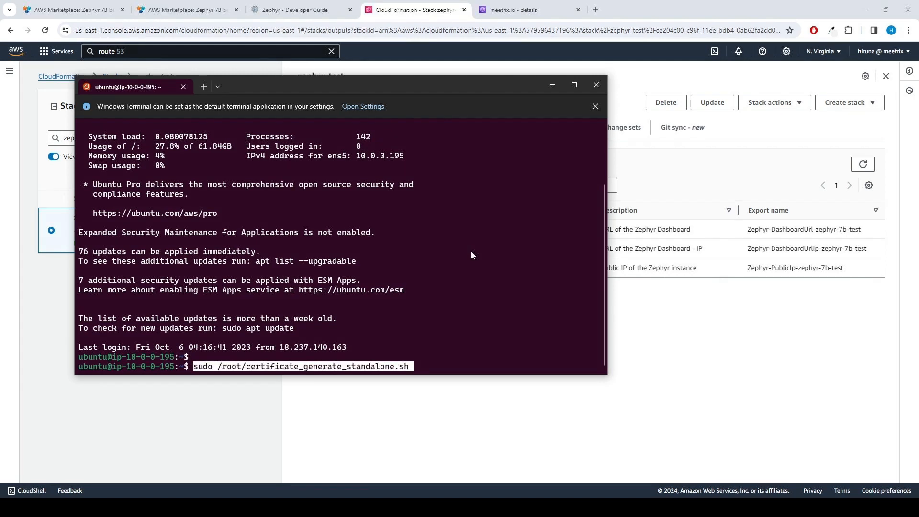
key(Return)
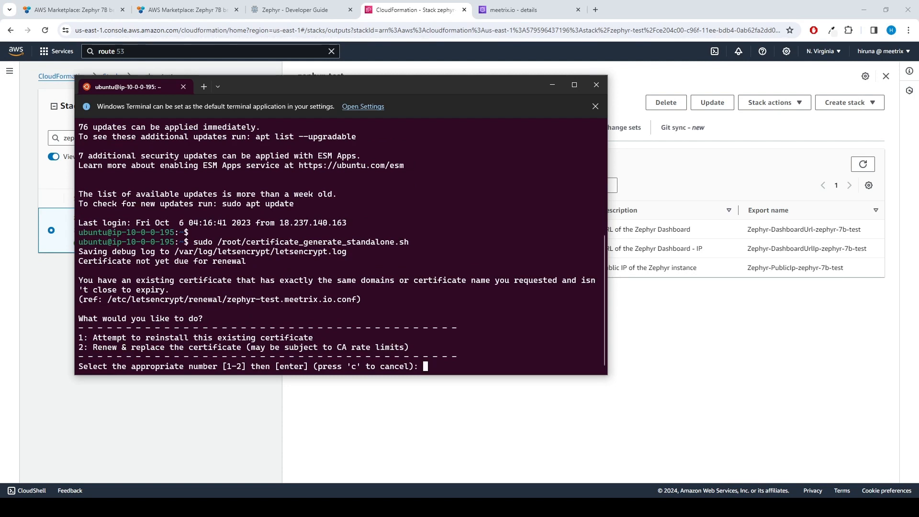
text(1)
key(Return)
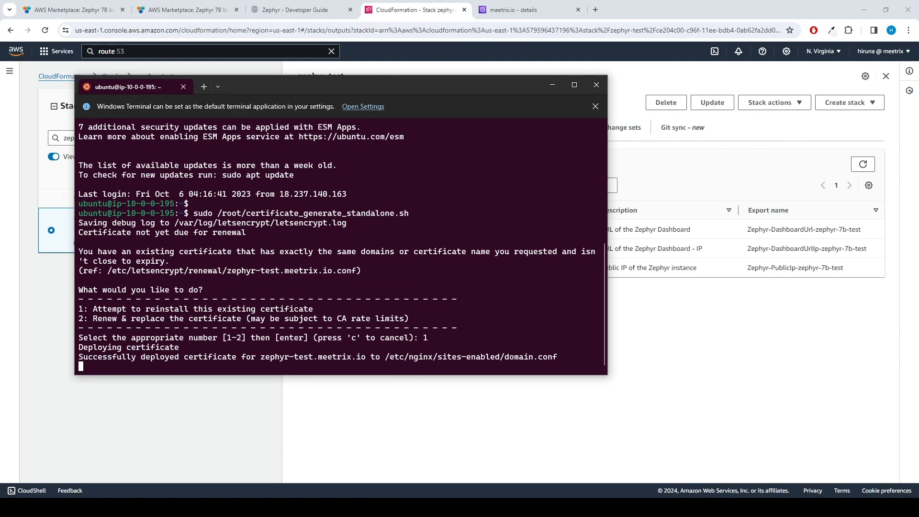
key(Return)
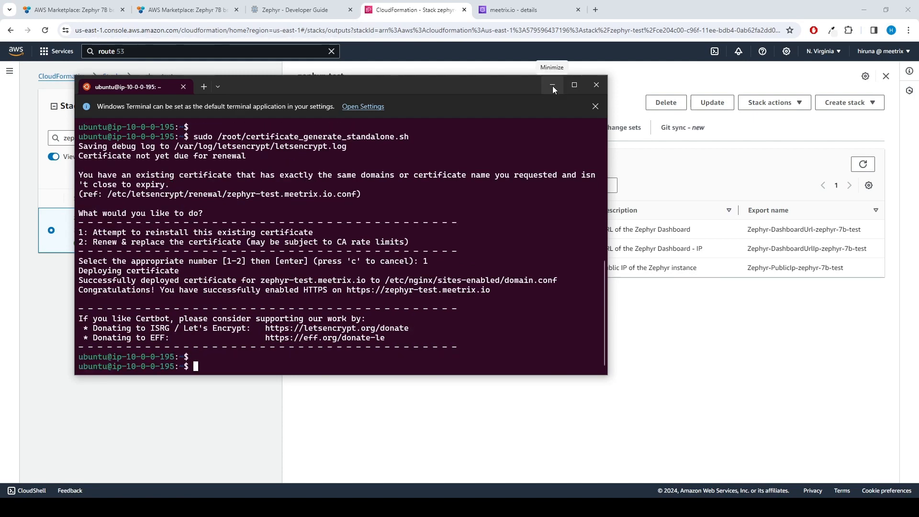
Open the stack's DashboardUrl in an incognito window to load zephyr-test.meetrix.io/docs
click(552, 89)
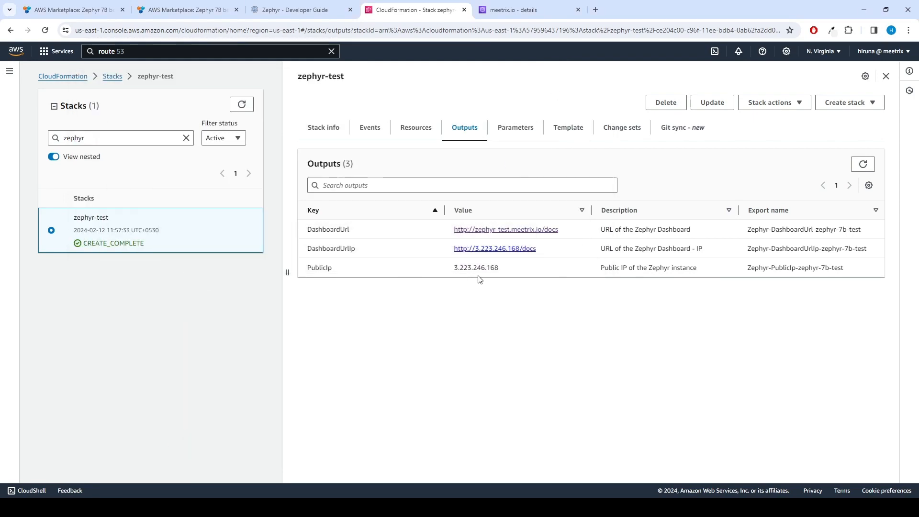
right_click(532, 232)
click(627, 264)
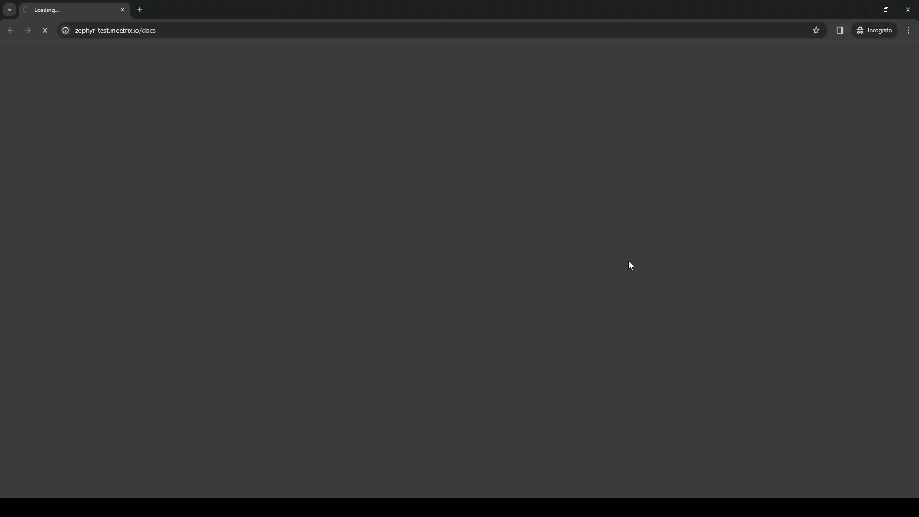